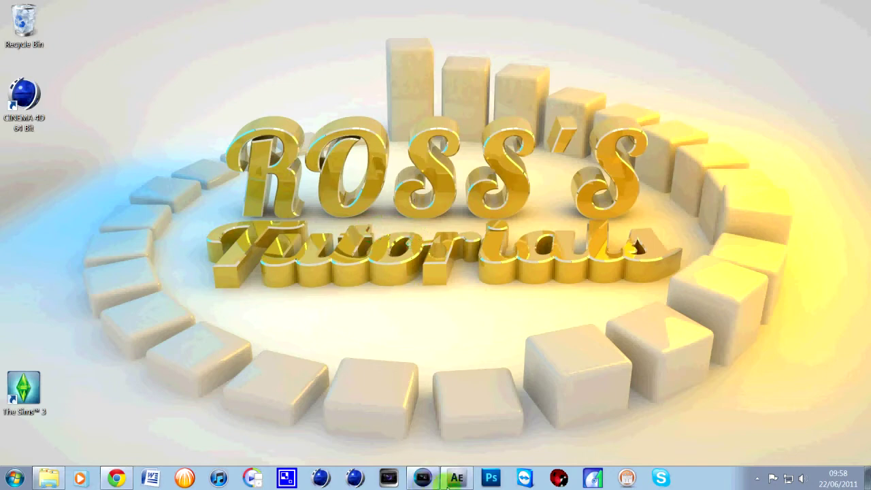
Import Thunder Test.mp4 from the Sony Vegas Clips folder and select it in the Project panel
left_click(465, 482)
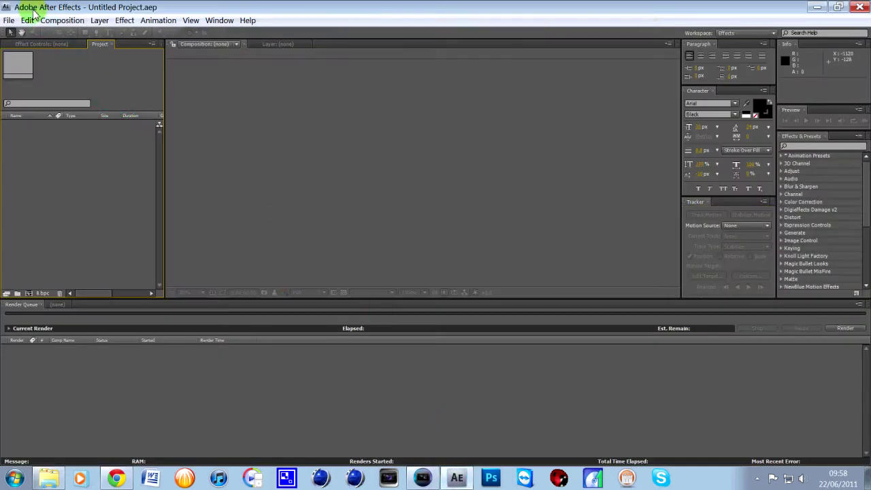
left_click(9, 21)
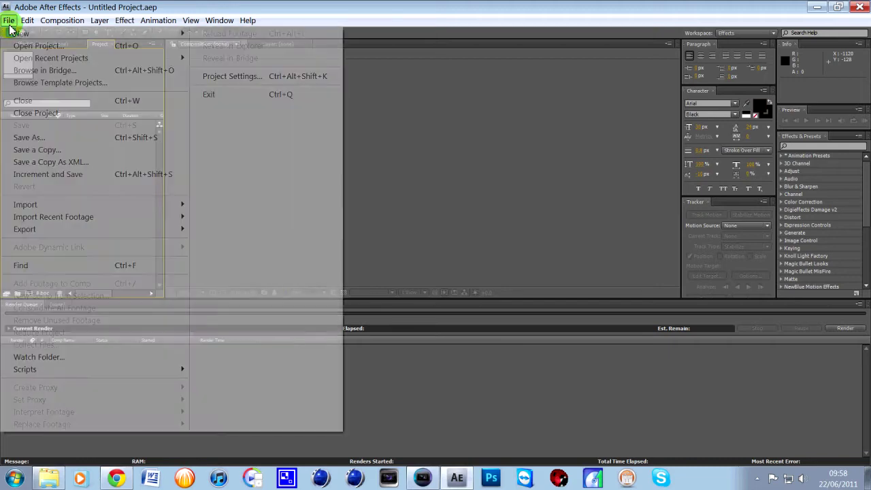
left_click(204, 204)
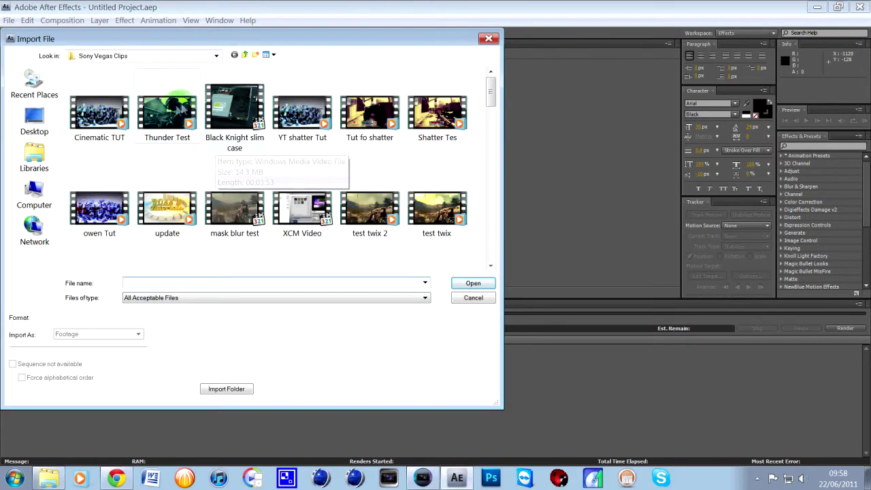
double_click(167, 110)
left_click(39, 127)
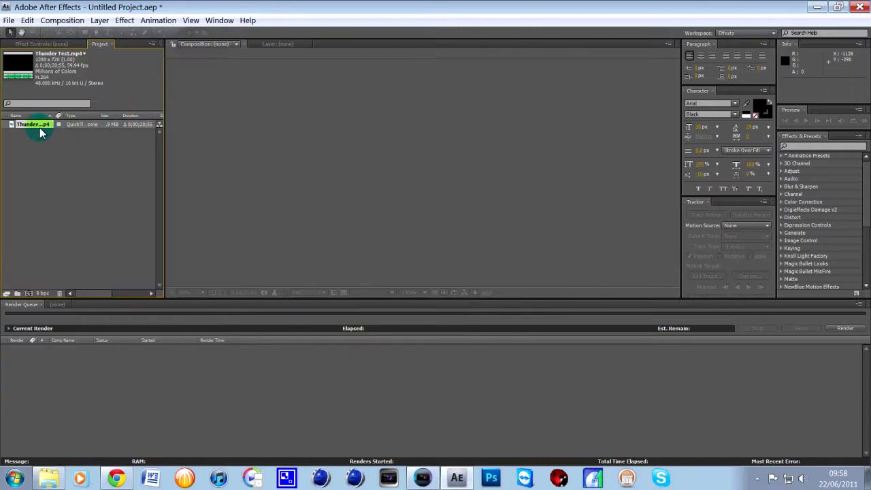
Create a composition from Thunder Test.mp4 and move the current time to 0;00;04;30
left_click_drag(39, 129, 30, 294)
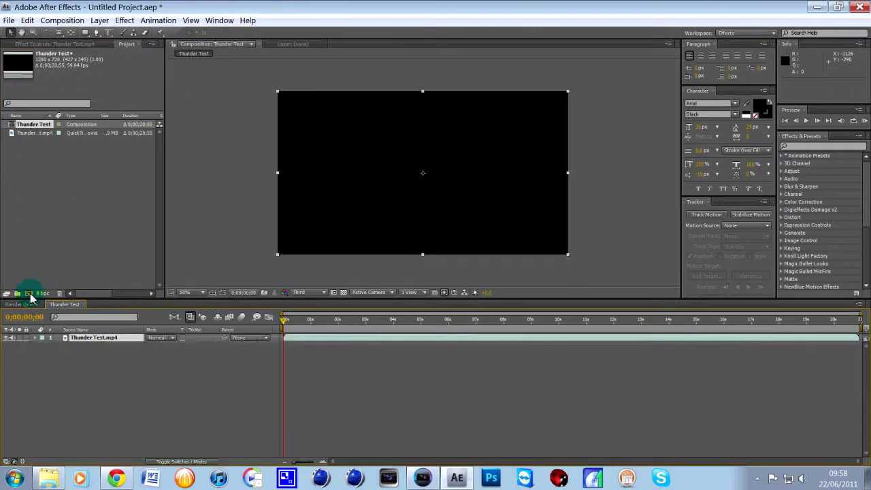
left_click(385, 323)
left_click_drag(386, 329, 407, 321)
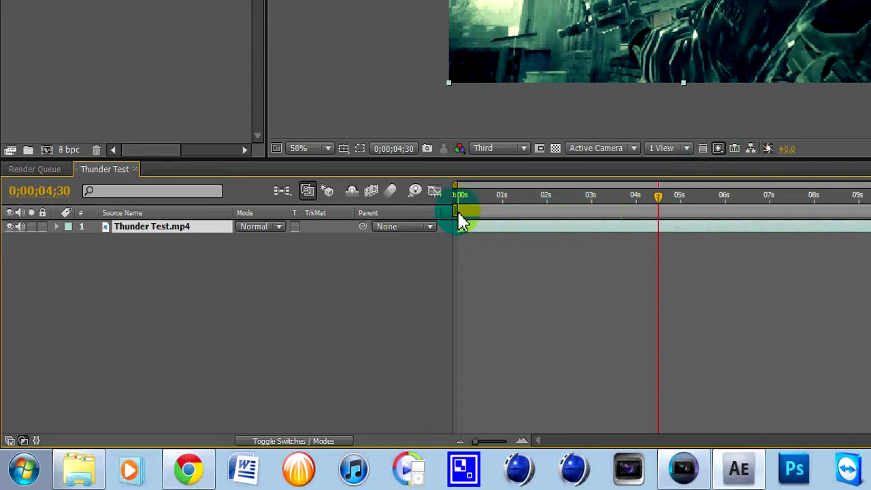
Set the work area start near 4.9 seconds, put the playhead at 0;00;05;08, and start a RAM preview
left_click_drag(457, 222, 671, 226)
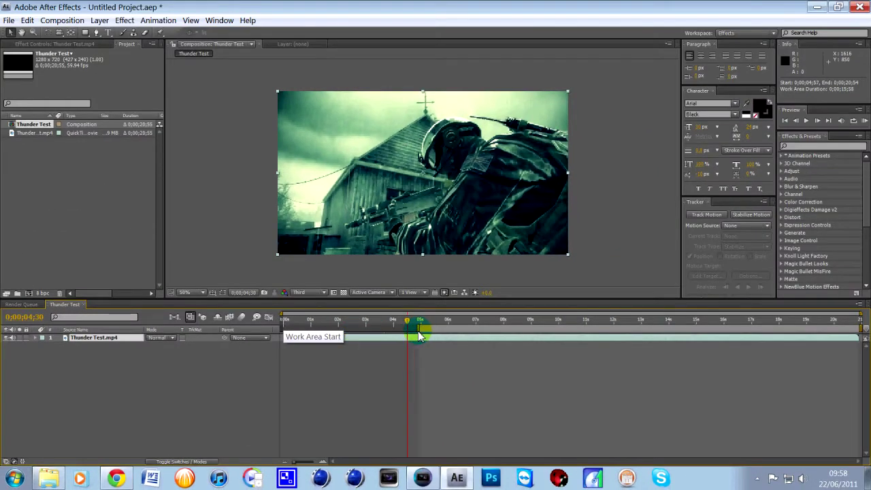
left_click_drag(414, 320, 425, 321)
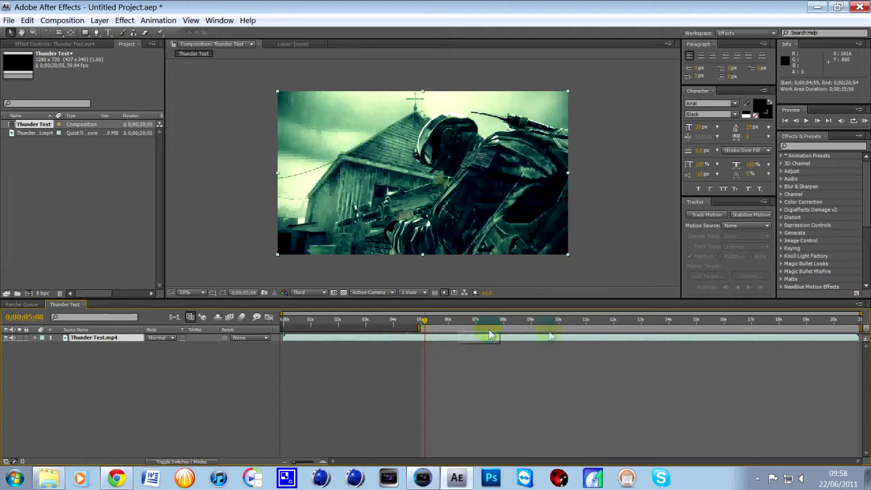
left_click(864, 122)
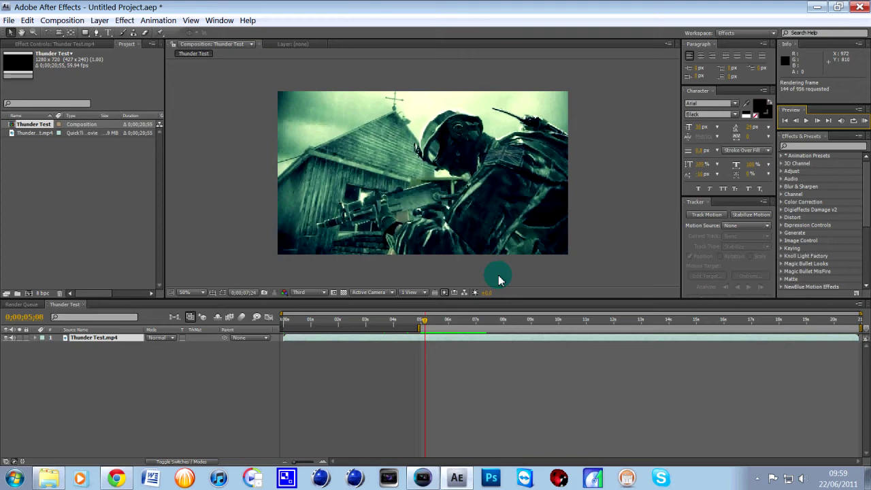
Play the cached preview, stop it, and drag the work area start back to 0;00;00;00
left_click(807, 123)
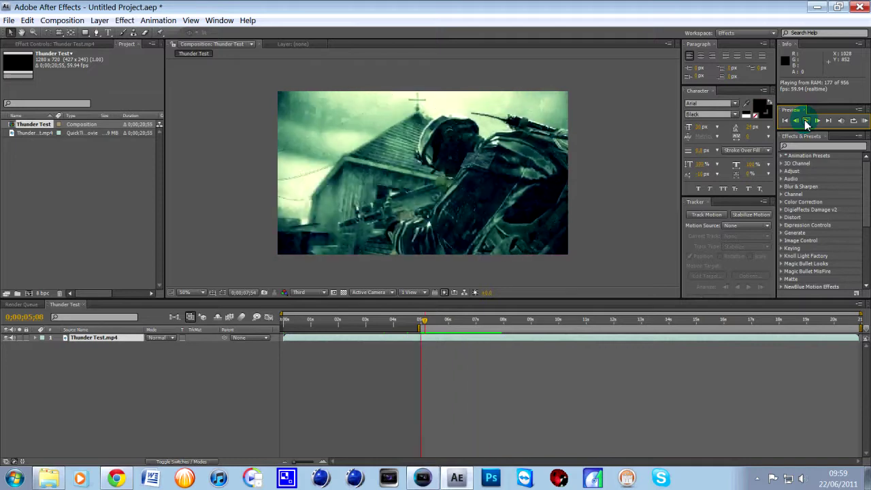
left_click(807, 122)
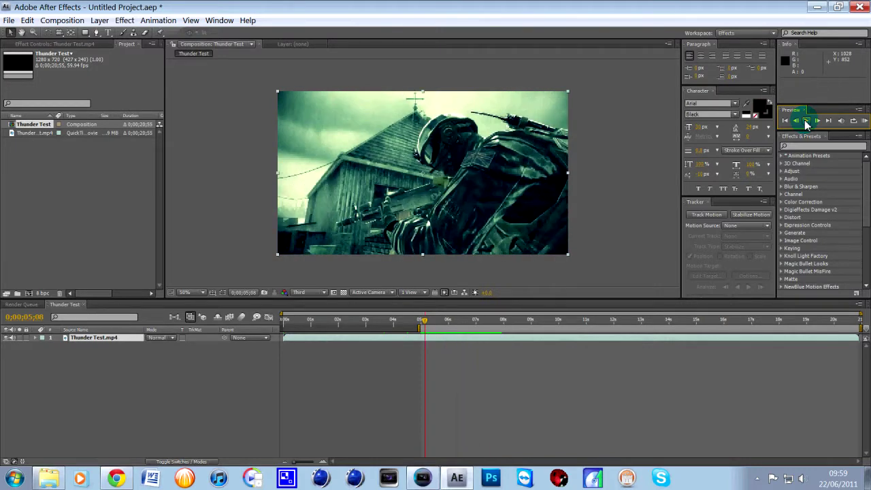
left_click(428, 339)
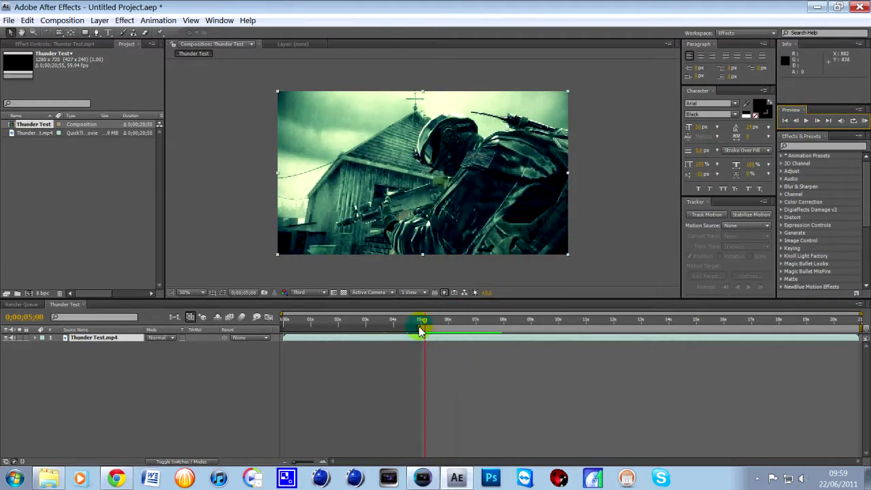
left_click_drag(420, 332, 283, 345)
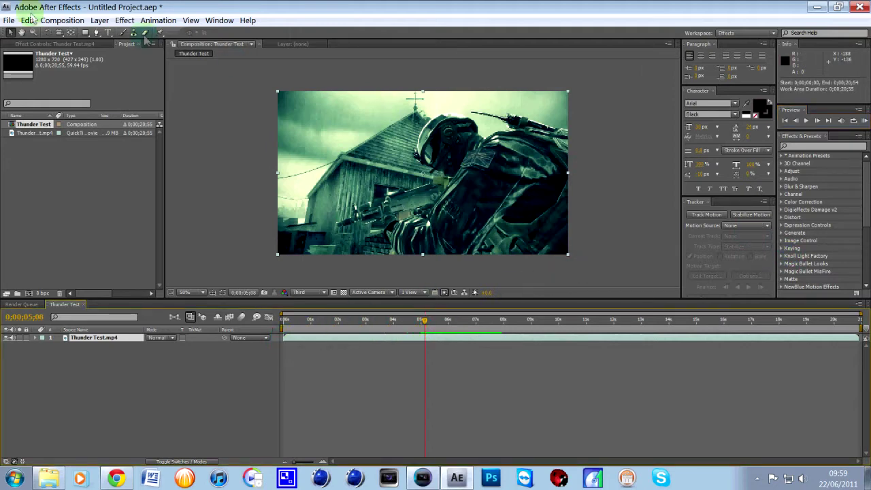
Add the Thunder Test composition to the Render Queue
left_click(63, 21)
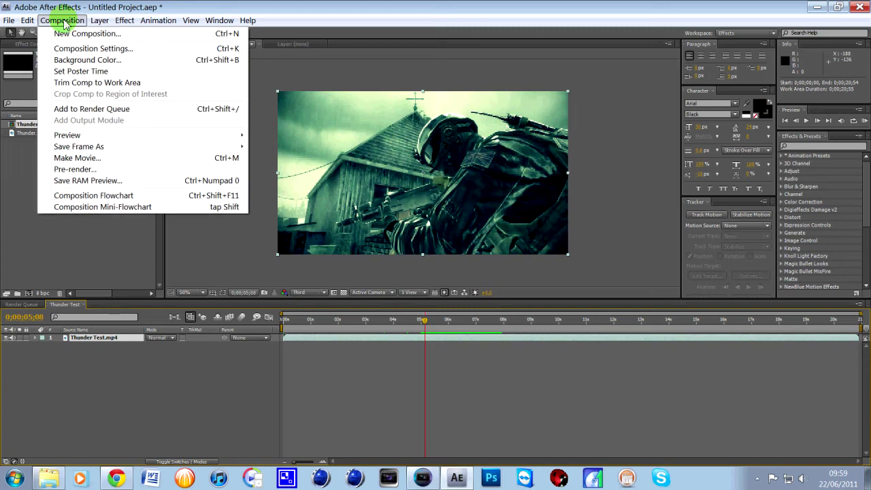
left_click(88, 109)
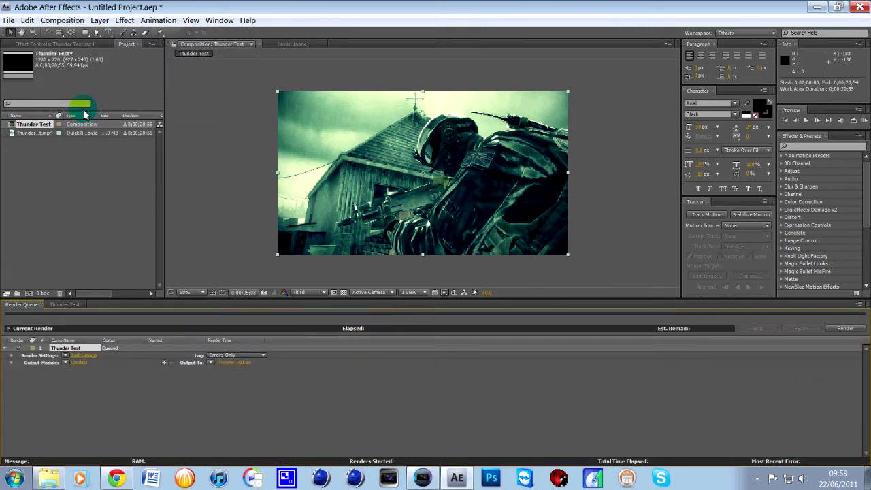
left_click(81, 356)
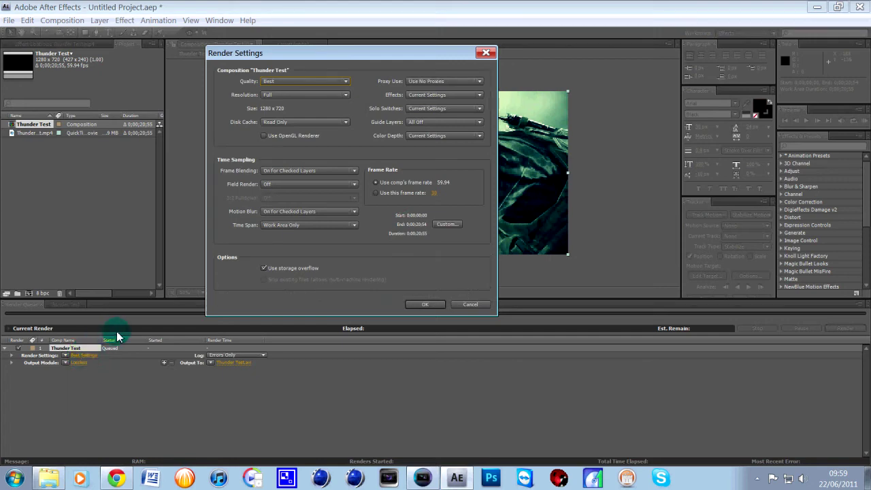
Set a custom render time span from 0:00:03:00 to 0:00:07:54 in Render Settings
left_click(447, 226)
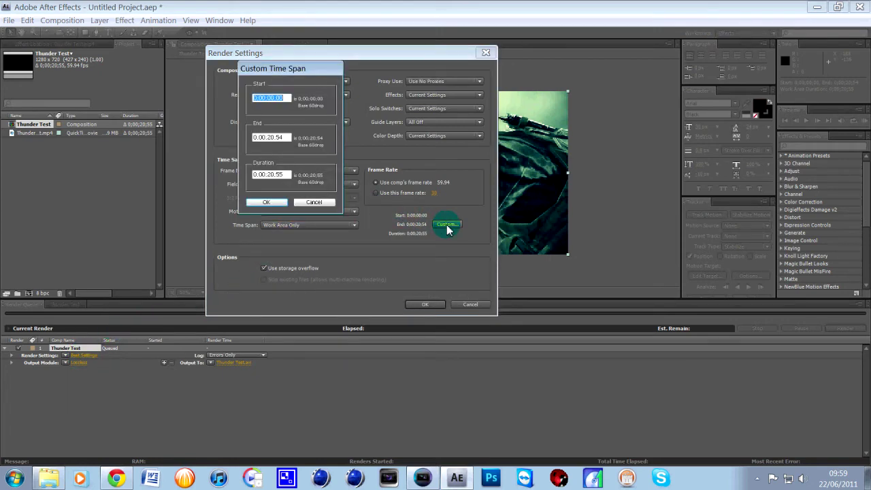
left_click(269, 98)
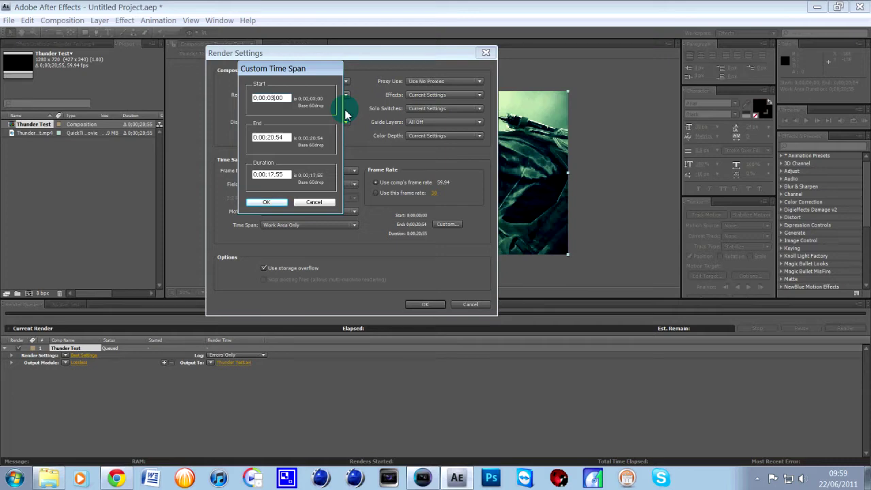
left_click(276, 138)
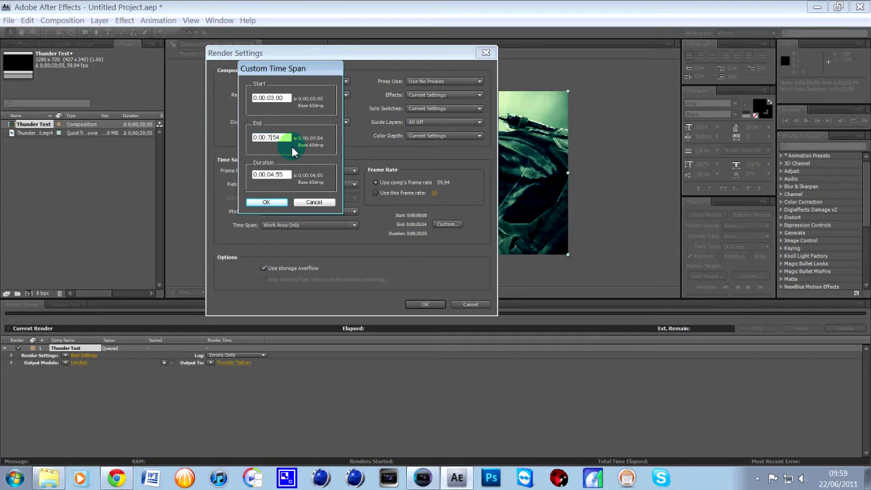
left_click(270, 204)
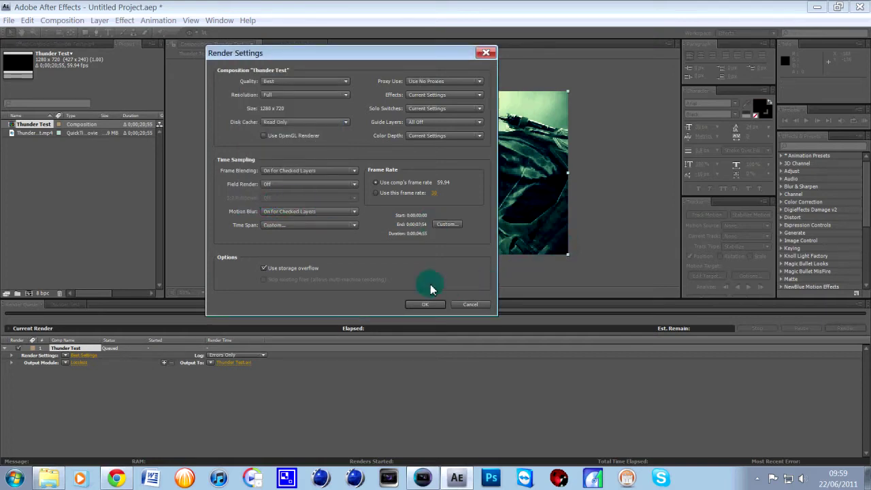
left_click(429, 307)
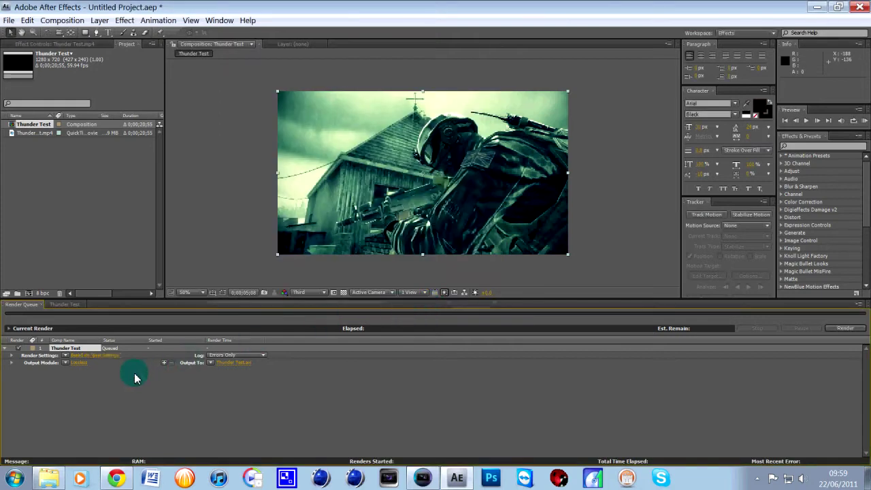
Set the output module to QuickTime Movie with 48 kHz, 16 Bit, Stereo audio output enabled
left_click(78, 365)
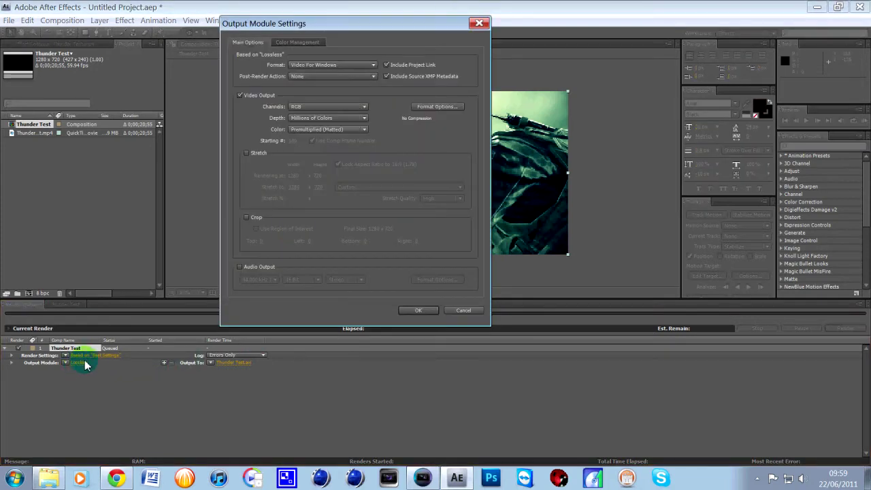
left_click(360, 67)
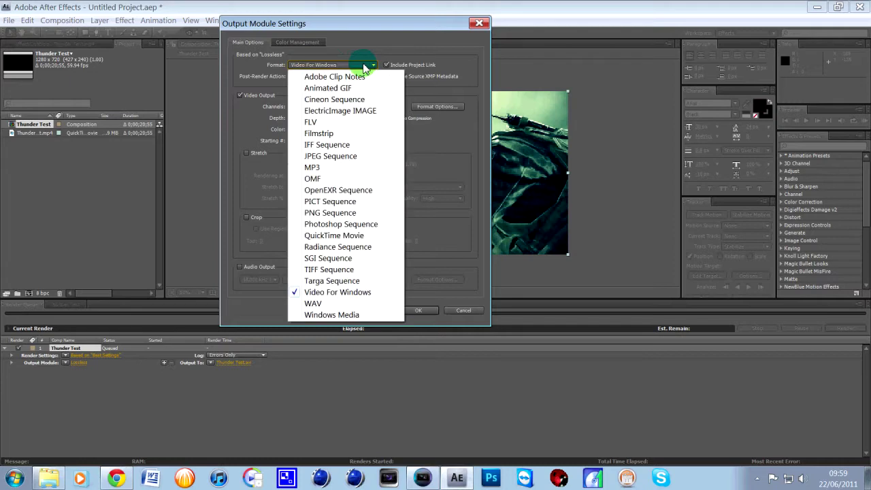
left_click(315, 238)
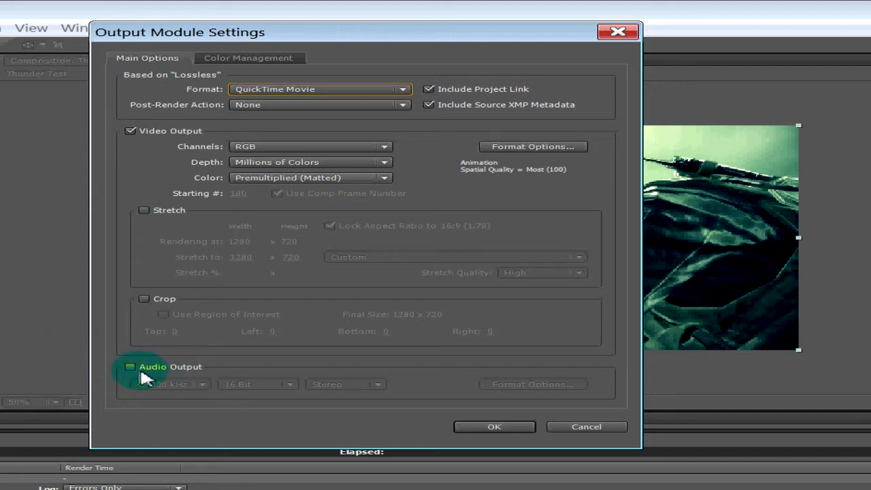
left_click(130, 367)
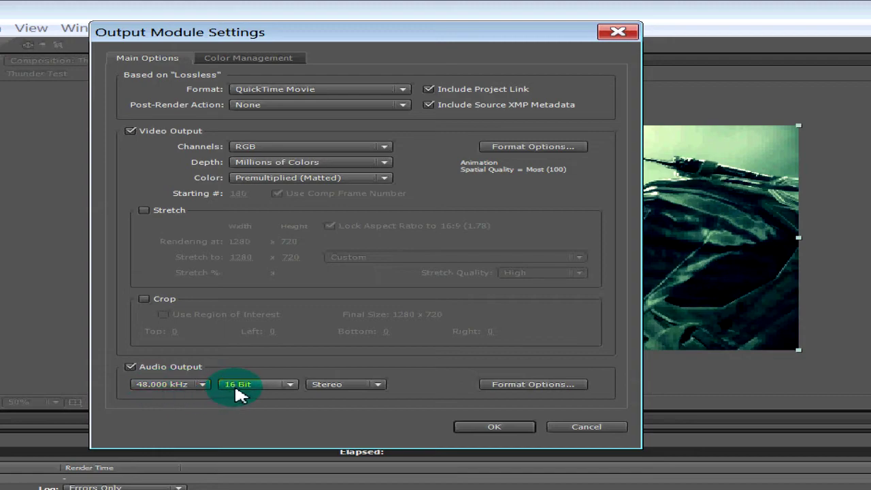
left_click(478, 430)
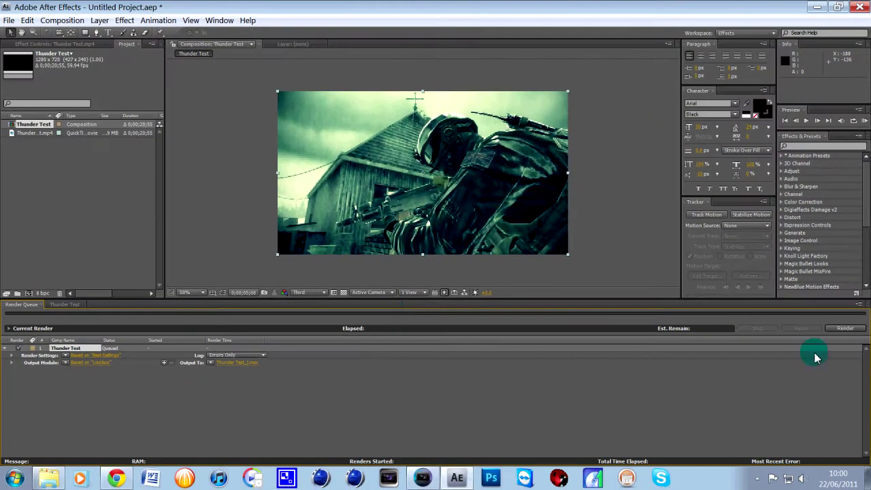
Render Thunder Test to Thunder Test_1.mov and wait until the queue shows Done
left_click(845, 329)
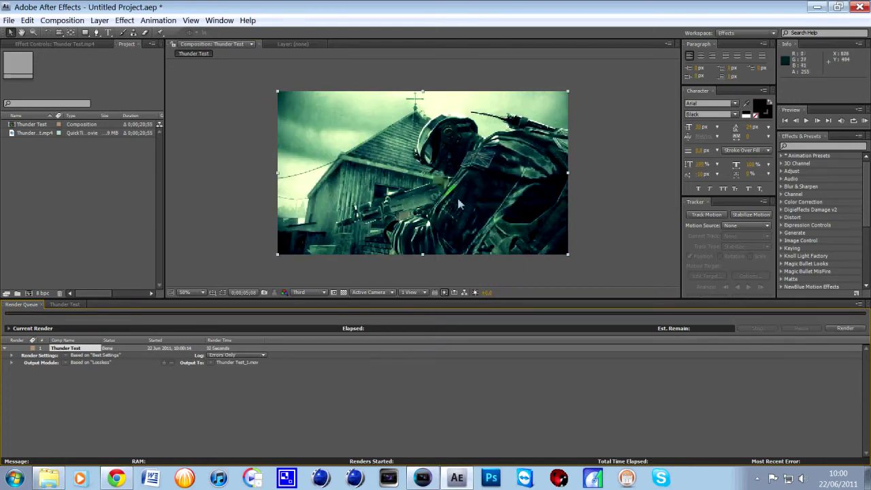
Drag the rendered Thunder Test movie from the Outputs Presets folder onto the Vegas Pro timeline
left_click(423, 479)
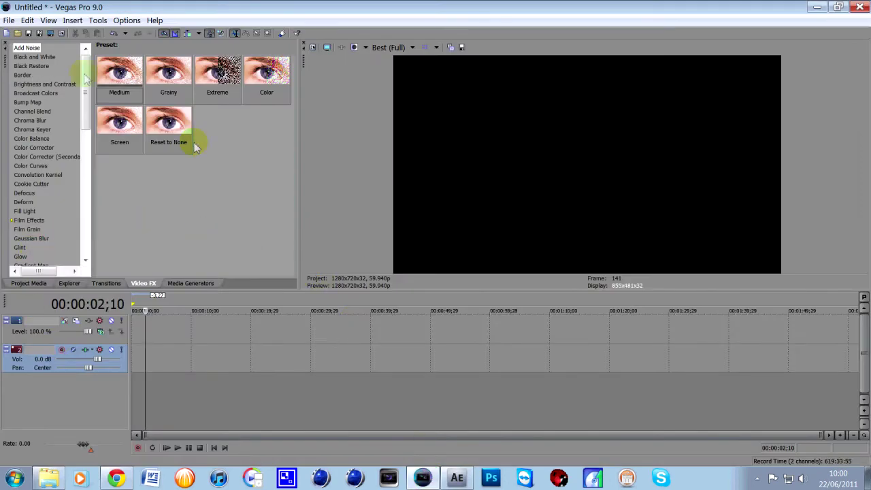
left_click(49, 477)
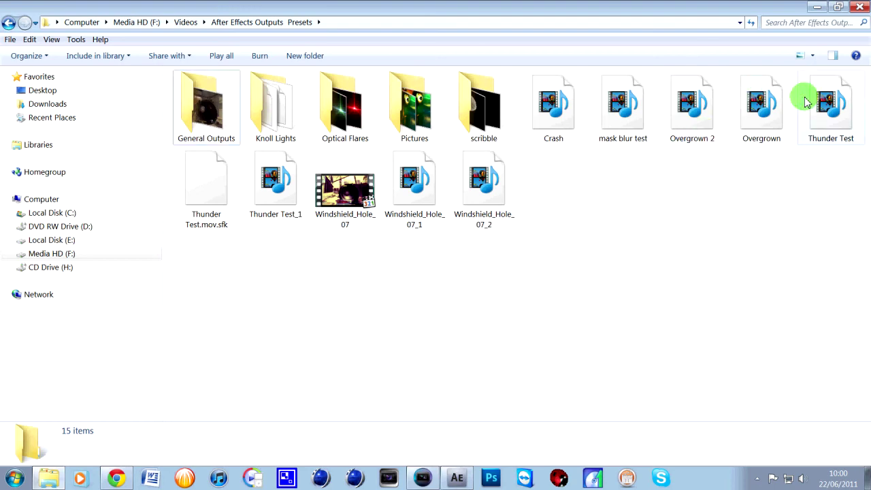
left_click_drag(805, 102, 188, 375)
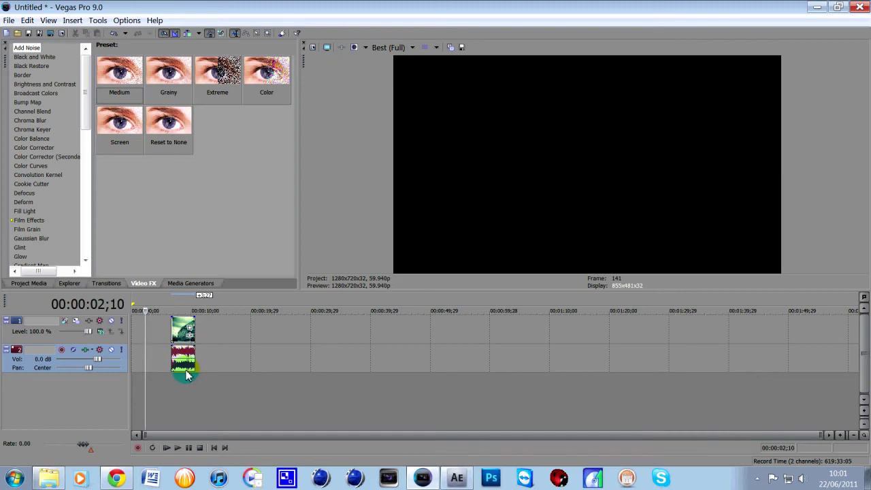
Play the Thunder Test clip with sound, stop it, and park the playhead past its end
left_click(171, 380)
left_click(170, 447)
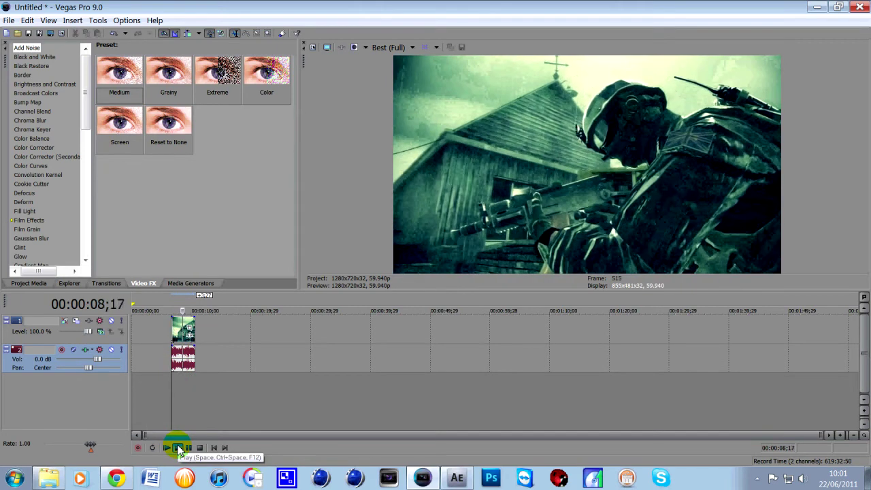
left_click(201, 448)
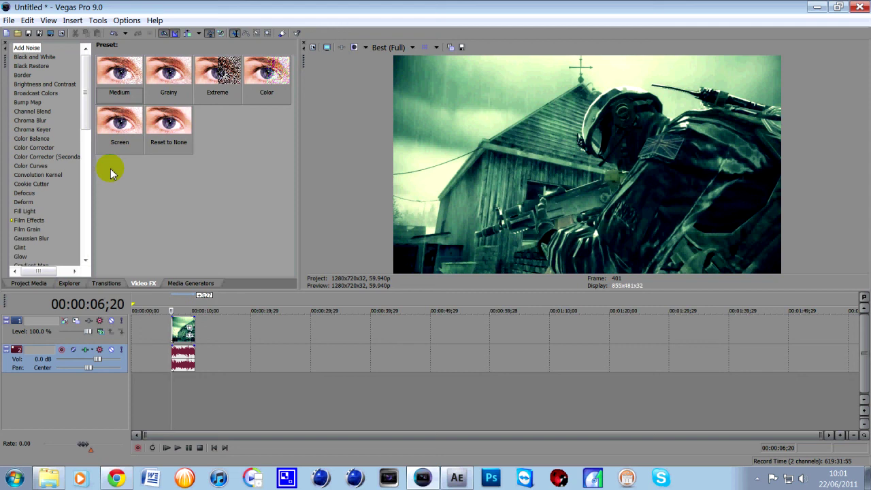
left_click(257, 337)
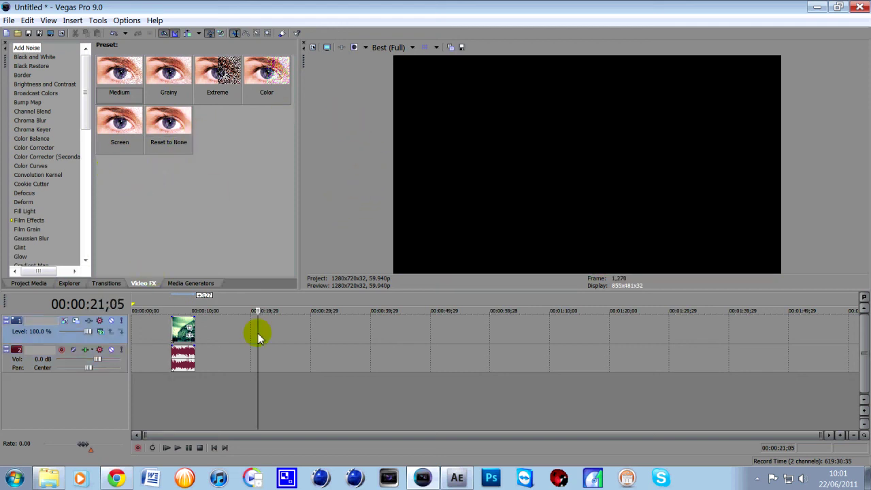